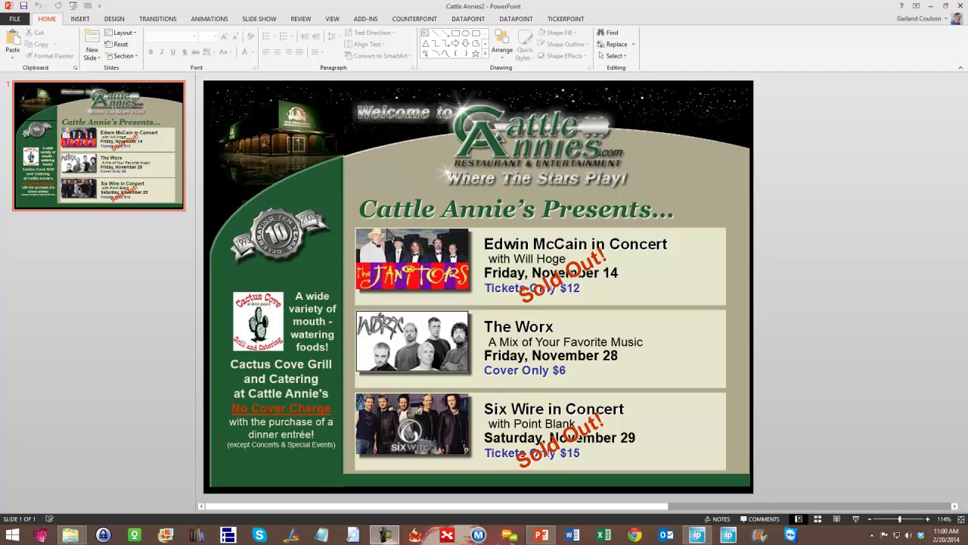
Play the Cattle Annie's presentation full screen from the first slide.
{"action": "left_click", "coordinate": [249, 19]}
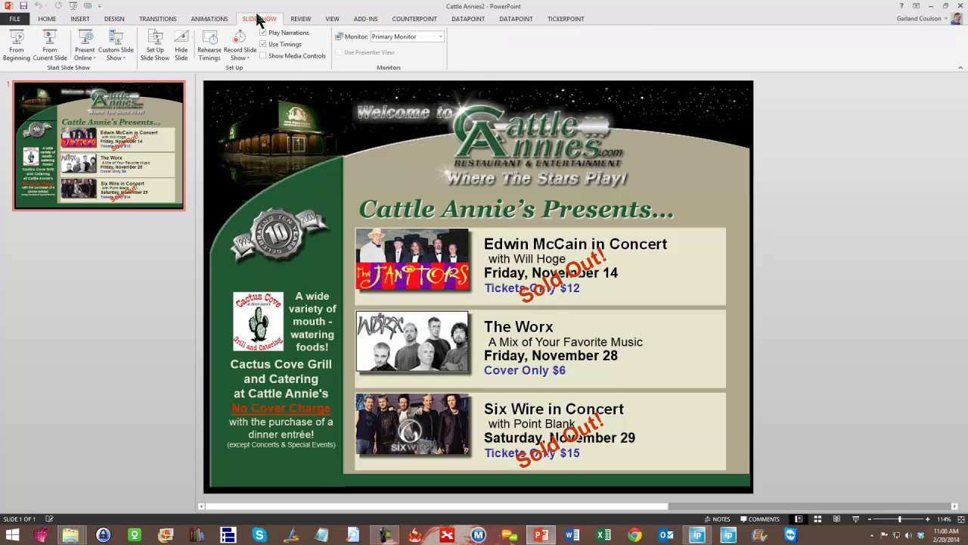
{"action": "left_click", "coordinate": [18, 54]}
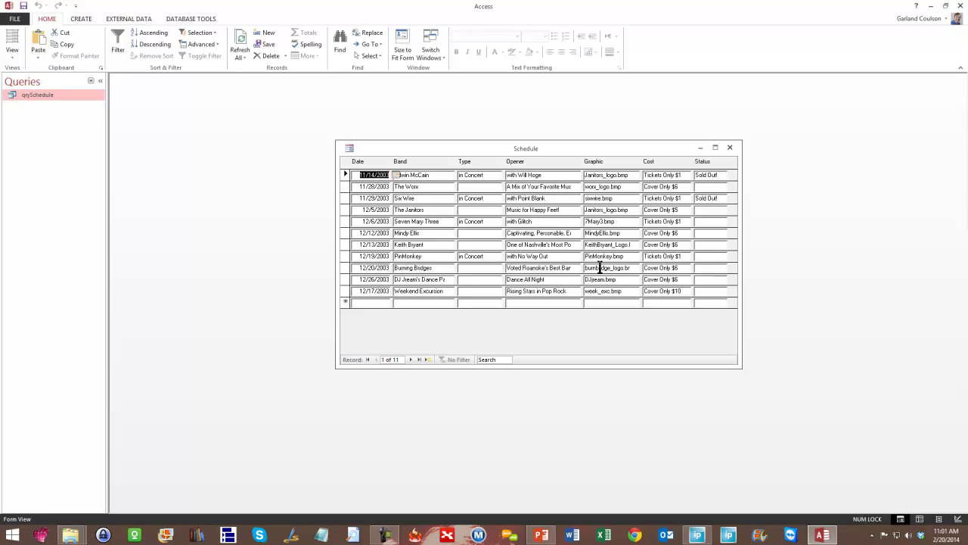
Select The Worx and Seven Mary Three records, then return to the running slide show.
{"action": "left_click", "coordinate": [405, 186]}
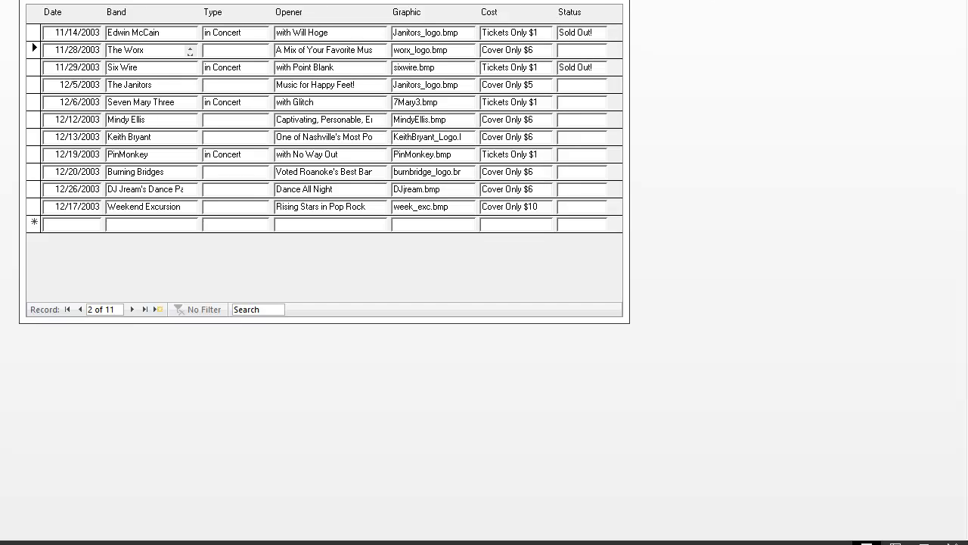
{"action": "left_click", "coordinate": [190, 102]}
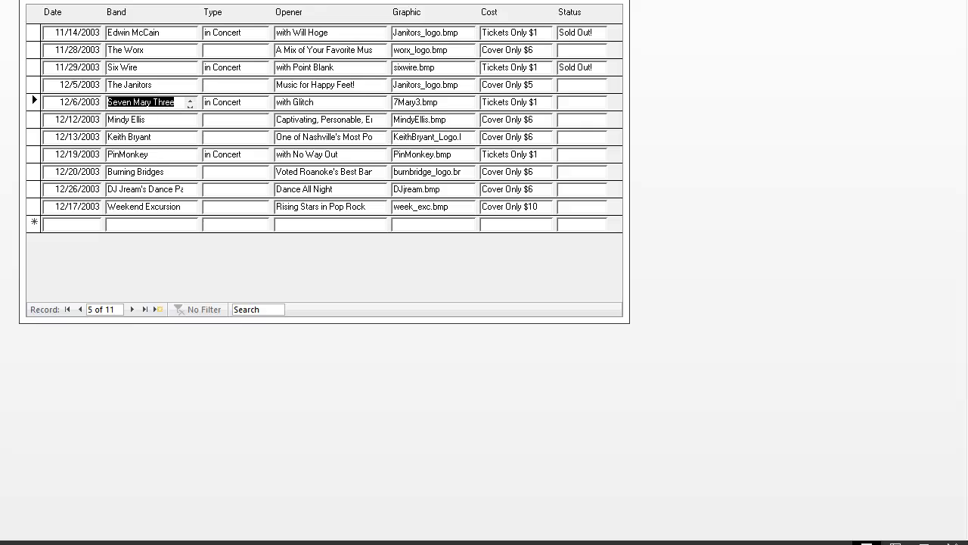
{"action": "key", "text": "alt+Tab"}
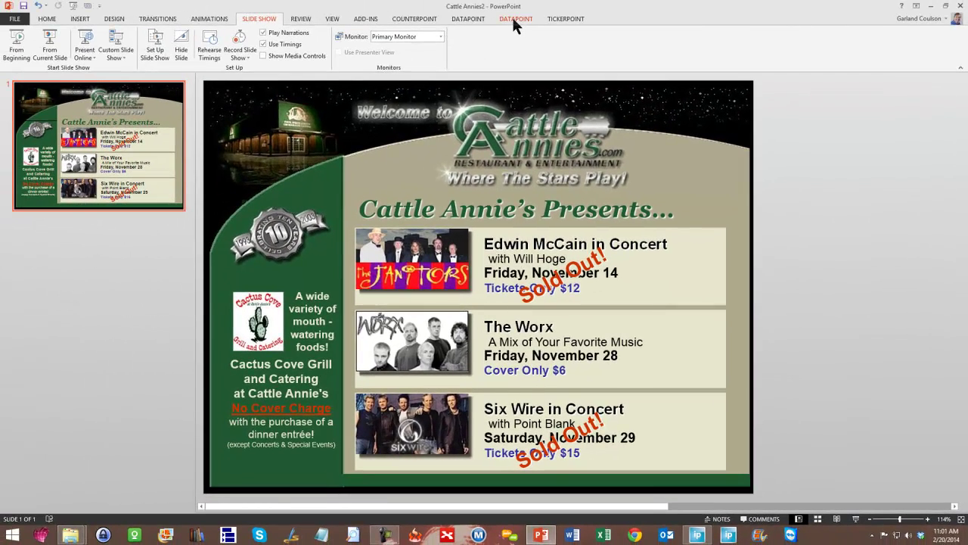
Open the DataPoint Connections list to configure the event slide's data source.
{"action": "left_click", "coordinate": [514, 20]}
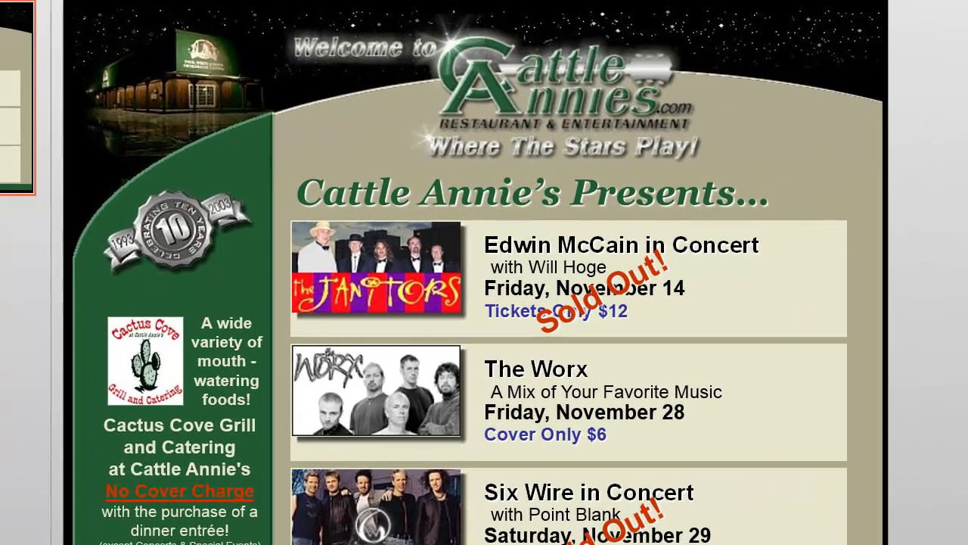
{"action": "left_click", "coordinate": [95, 42]}
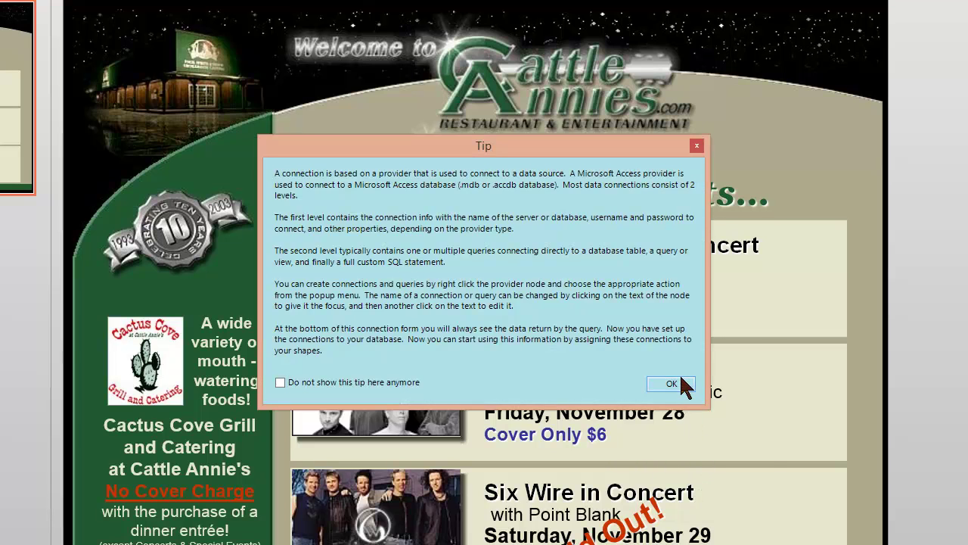
{"action": "left_click", "coordinate": [681, 384]}
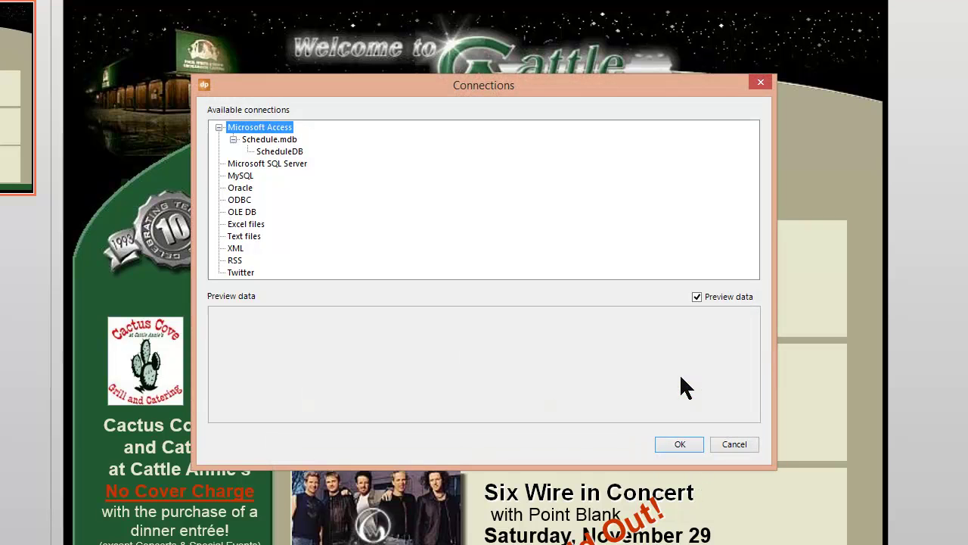
{"action": "left_click", "coordinate": [274, 141]}
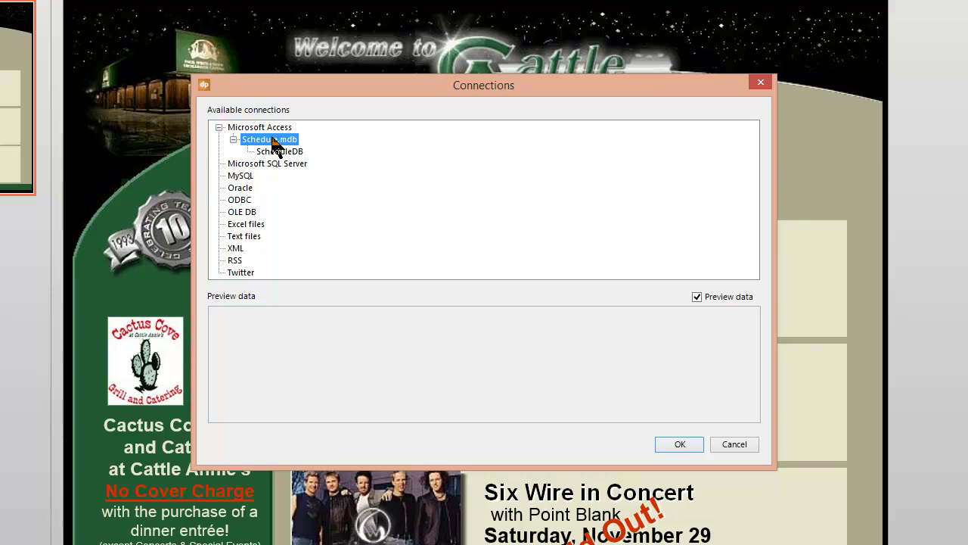
{"action": "left_click", "coordinate": [275, 152]}
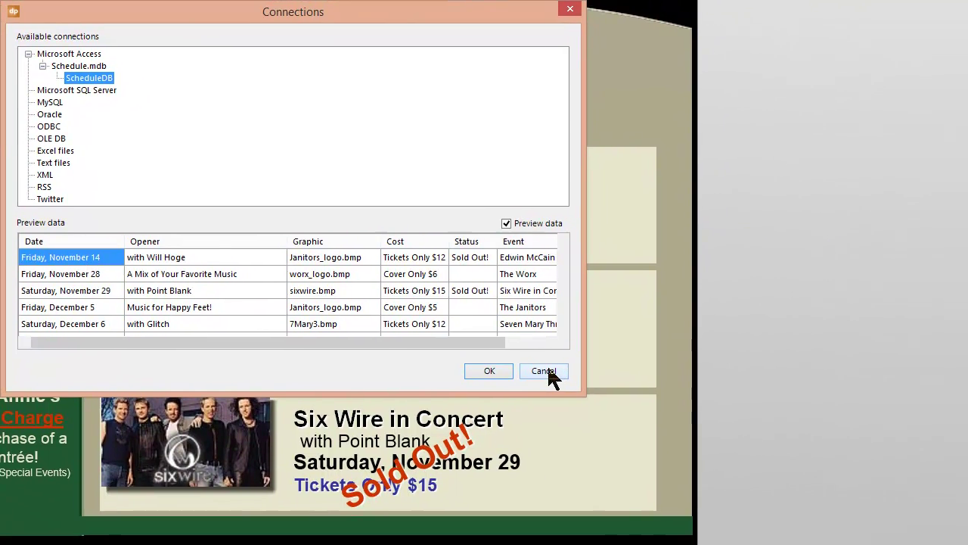
{"action": "left_click", "coordinate": [547, 370]}
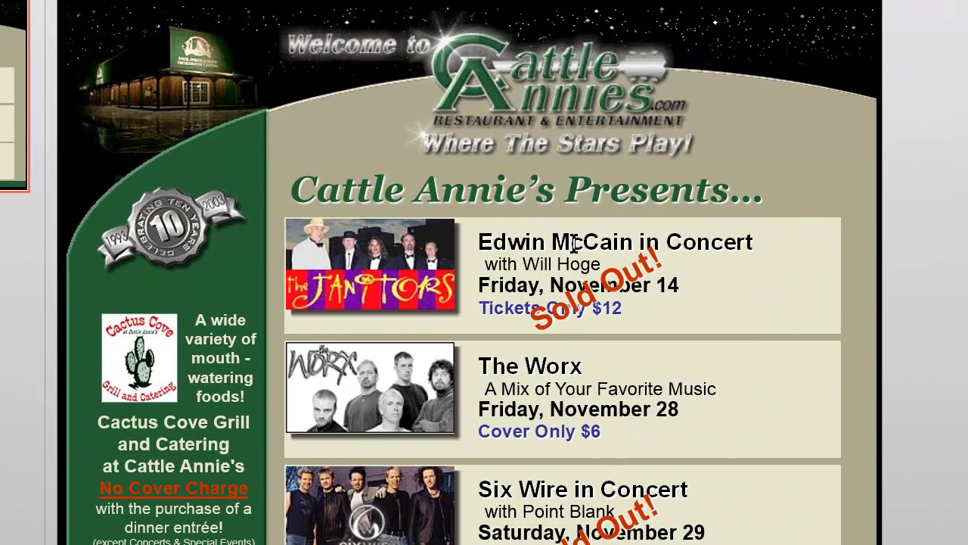
Link the Edwin McCain in Concert text box to ScheduleDB's Event column, row 1.
{"action": "left_click", "coordinate": [575, 243]}
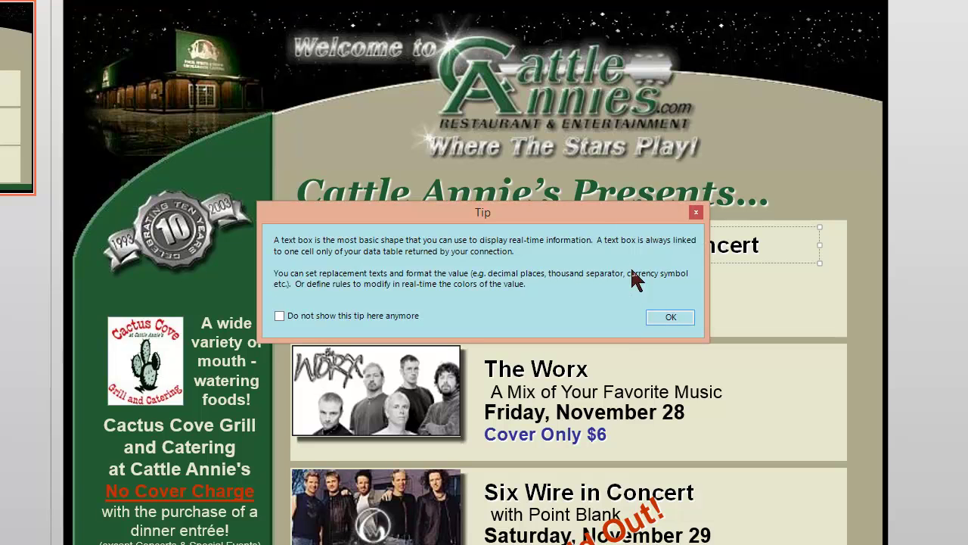
{"action": "left_click", "coordinate": [669, 317]}
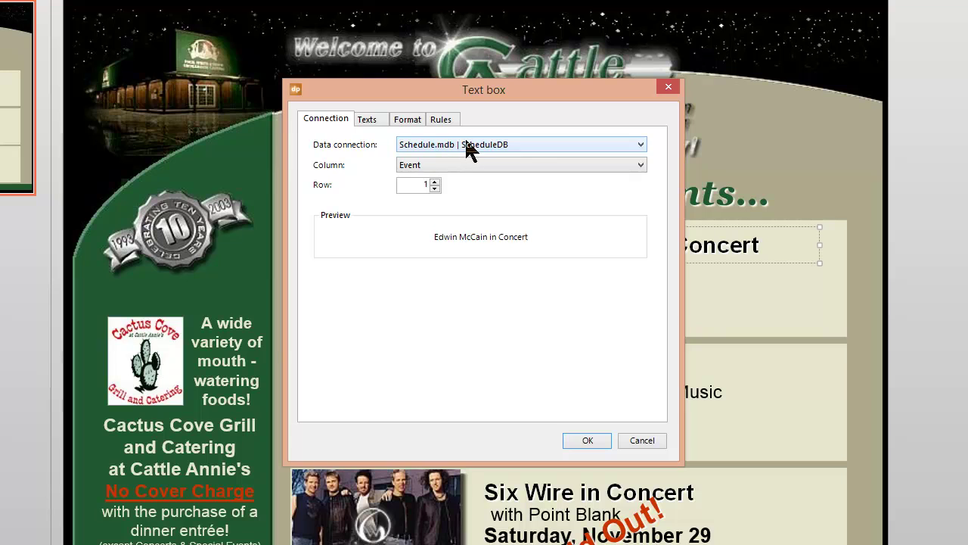
{"action": "left_click", "coordinate": [626, 163]}
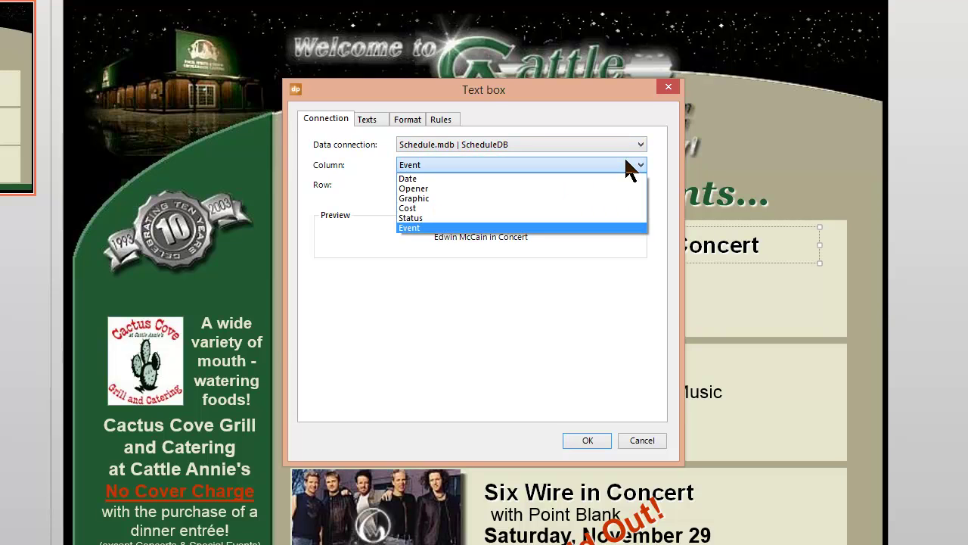
{"action": "left_click", "coordinate": [603, 226]}
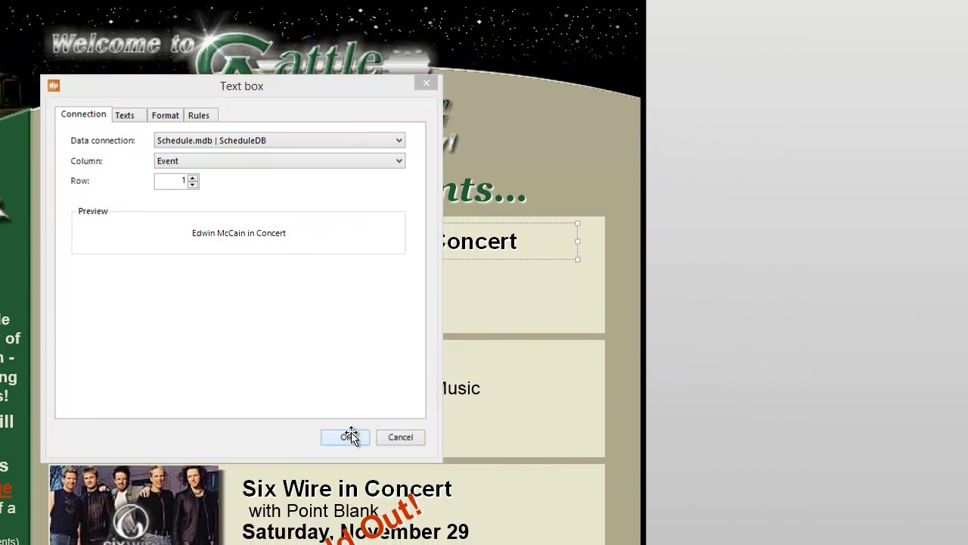
{"action": "left_click", "coordinate": [349, 436]}
{"action": "left_click", "coordinate": [130, 283]}
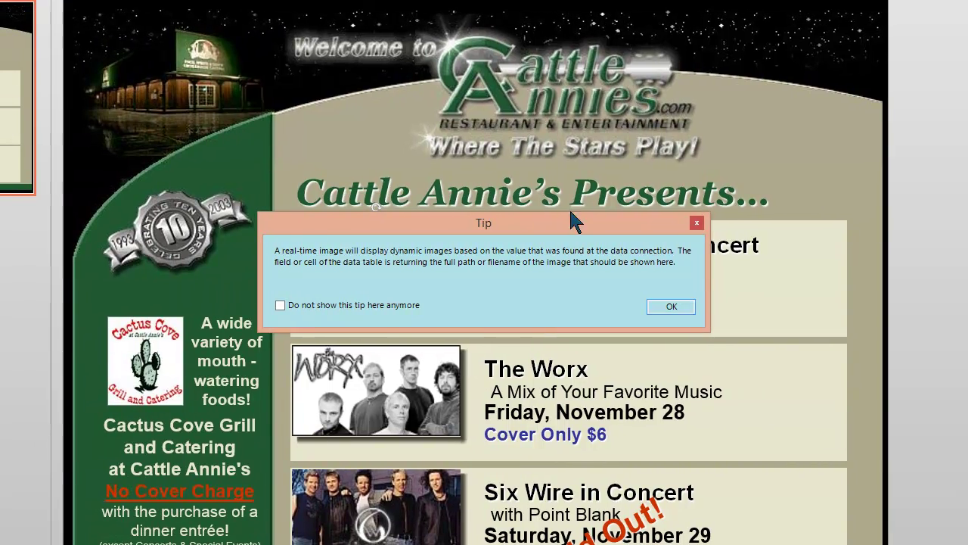
Review the band photo's Graphic column link without changes, then switch to iPoint Scheduler.
{"action": "left_click", "coordinate": [671, 306]}
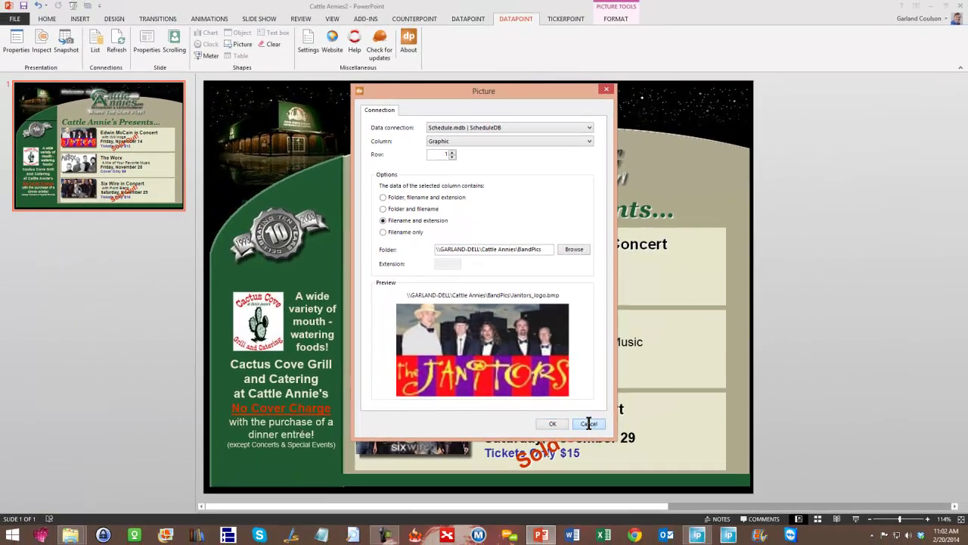
{"action": "left_click", "coordinate": [591, 429]}
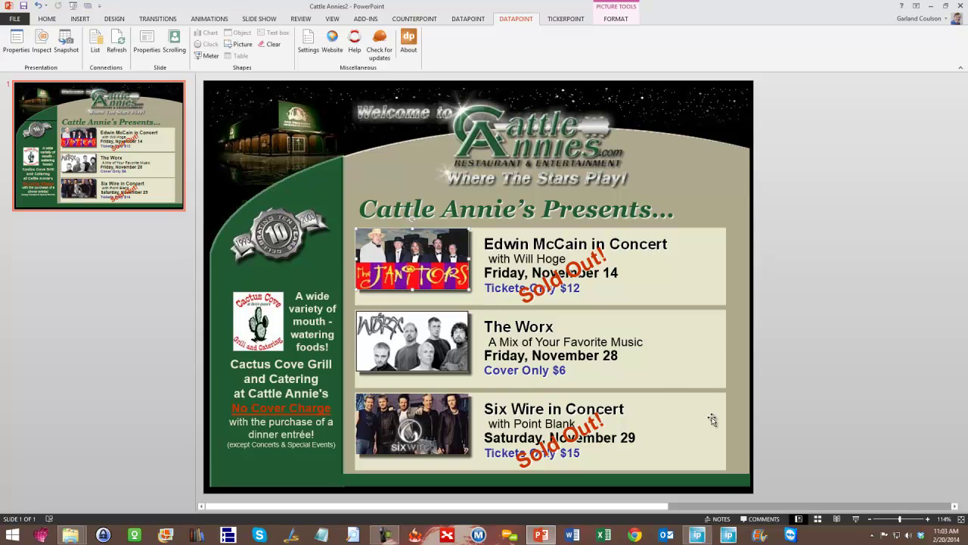
{"action": "left_click", "coordinate": [698, 536]}
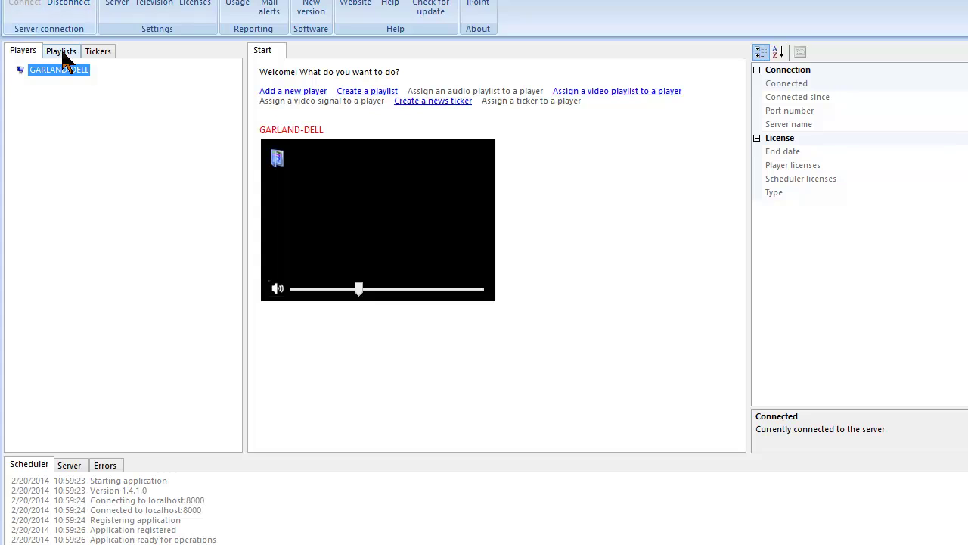
Open the cattle annies playlist and select its Cattle Annies2.pptm item.
{"action": "left_click", "coordinate": [63, 55]}
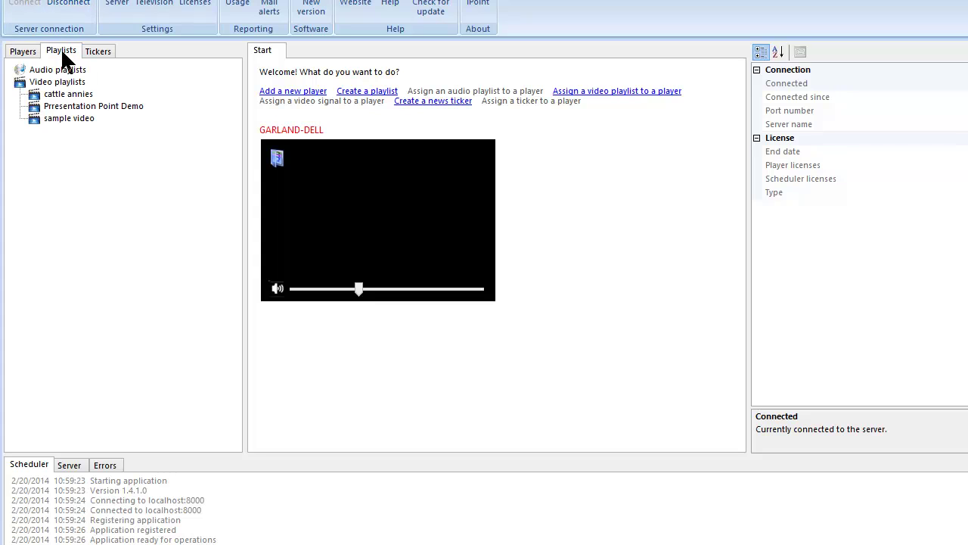
{"action": "left_click", "coordinate": [74, 95]}
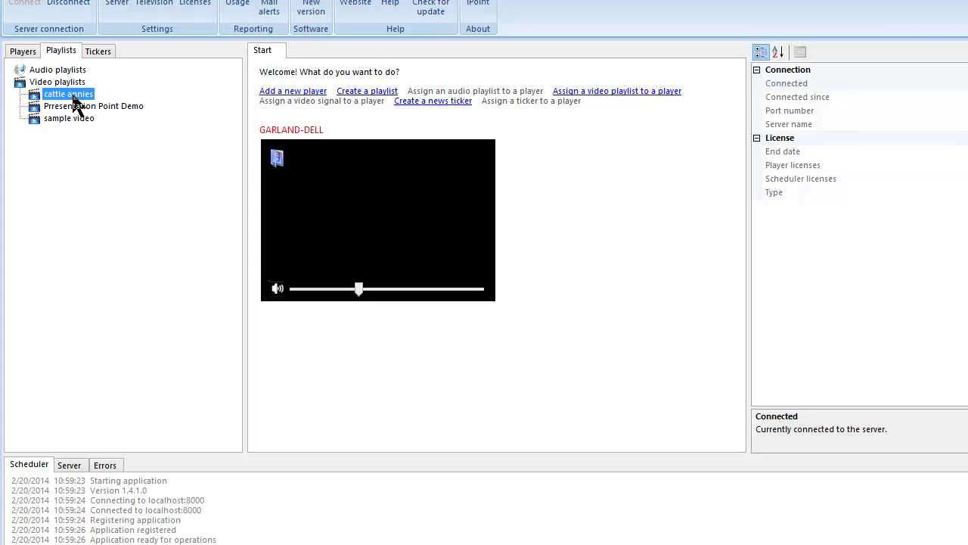
{"action": "double_click", "coordinate": [73, 96]}
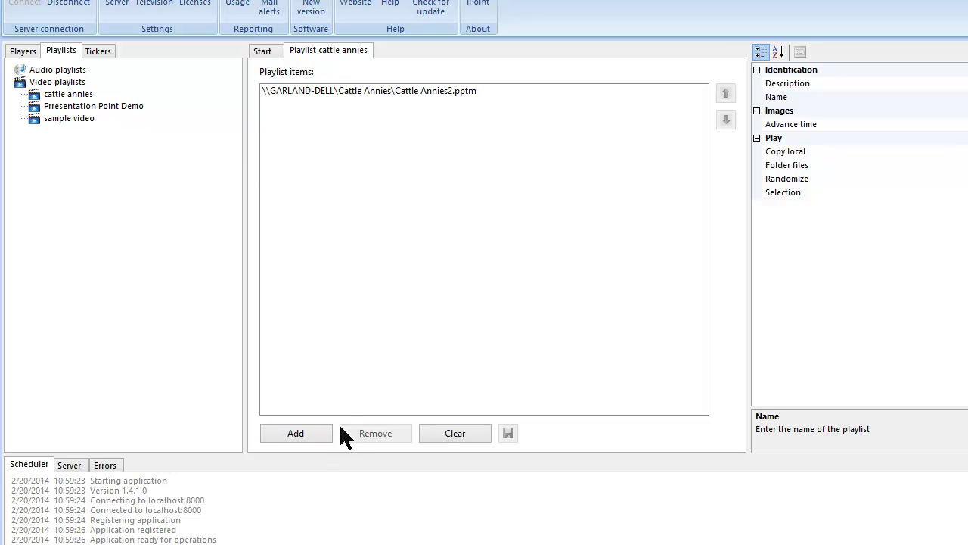
{"action": "left_click", "coordinate": [437, 92]}
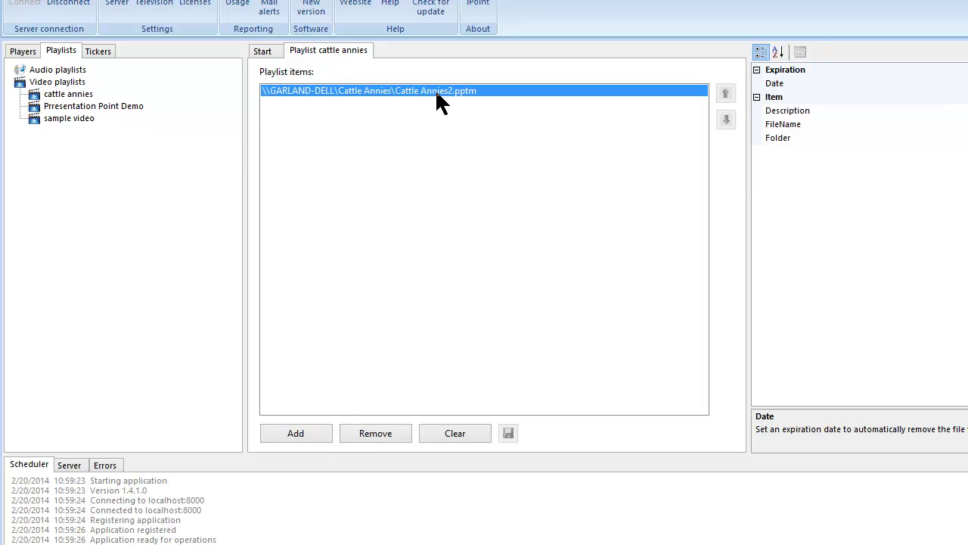
Open the GARLAND-DELL player's details, then return to the Start page.
{"action": "left_click", "coordinate": [29, 53]}
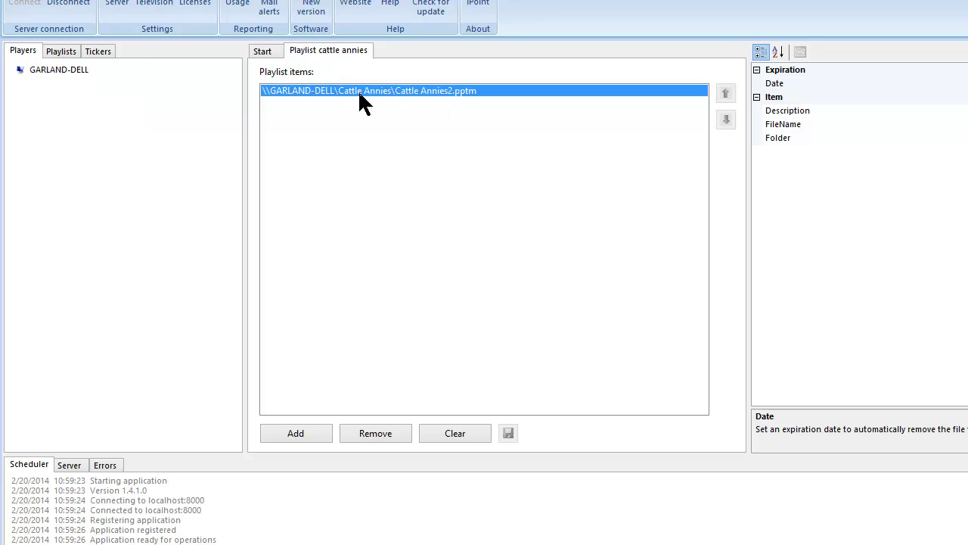
{"action": "left_click", "coordinate": [67, 70]}
{"action": "double_click", "coordinate": [66, 71]}
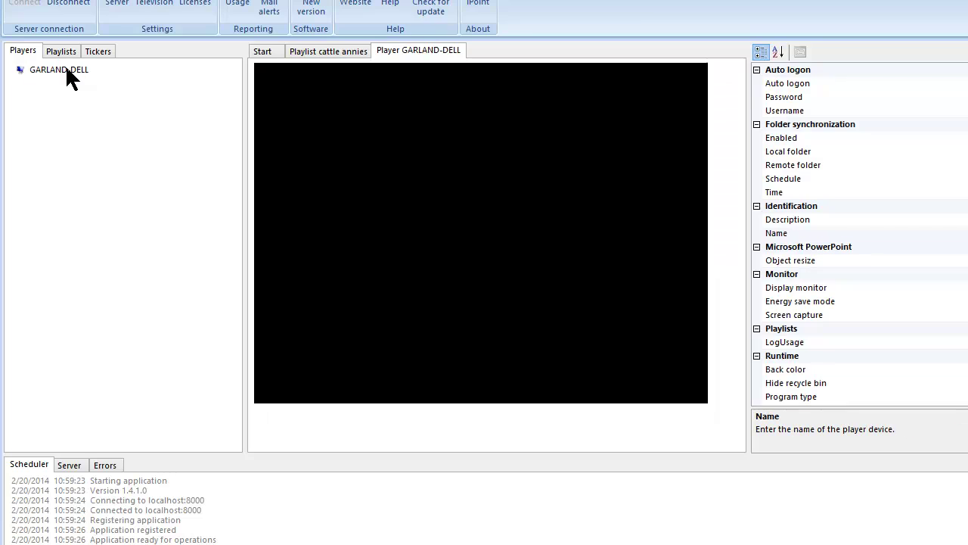
{"action": "left_click", "coordinate": [331, 52]}
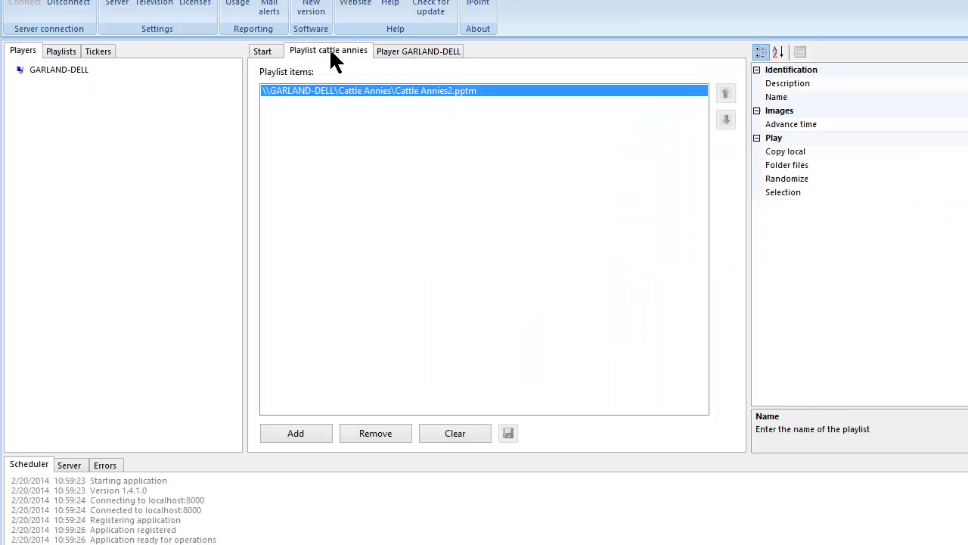
{"action": "left_click", "coordinate": [263, 52]}
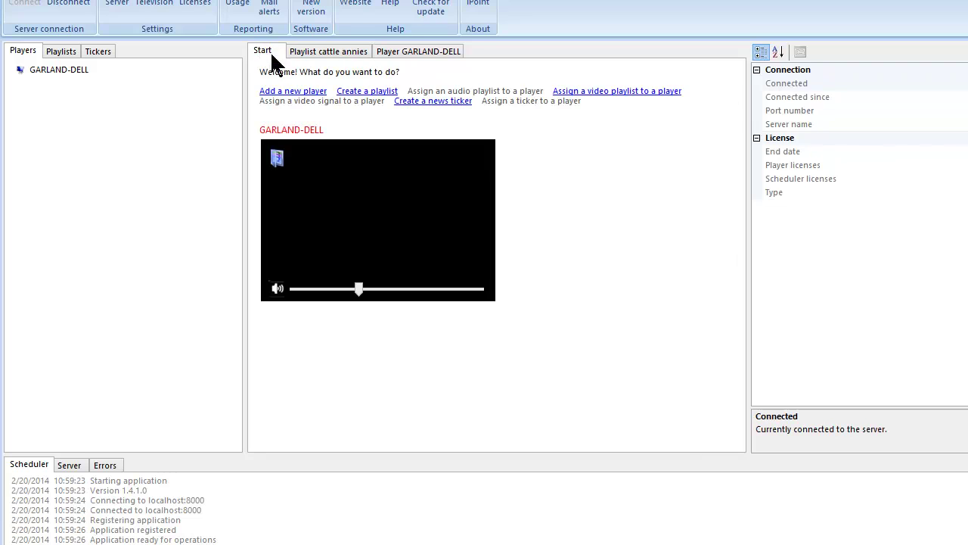
Assign the cattle annies video playlist to GARLAND-DELL at medium priority through Feb 26.
{"action": "right_click", "coordinate": [415, 174]}
{"action": "left_click", "coordinate": [463, 197]}
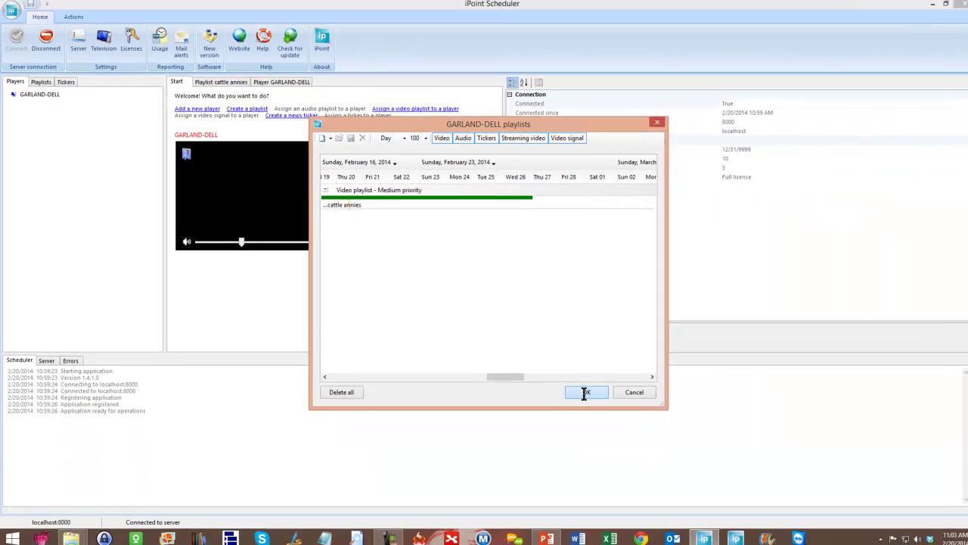
{"action": "left_click", "coordinate": [585, 392]}
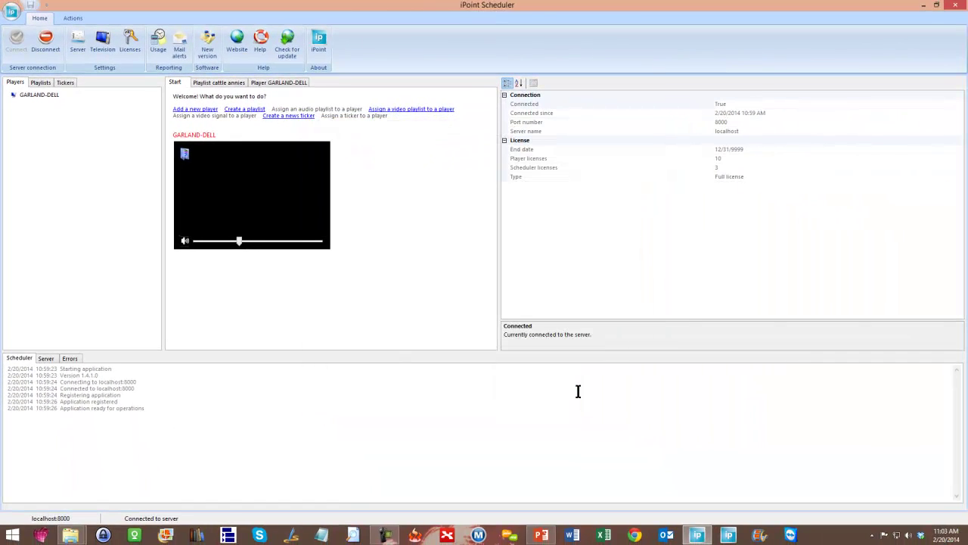